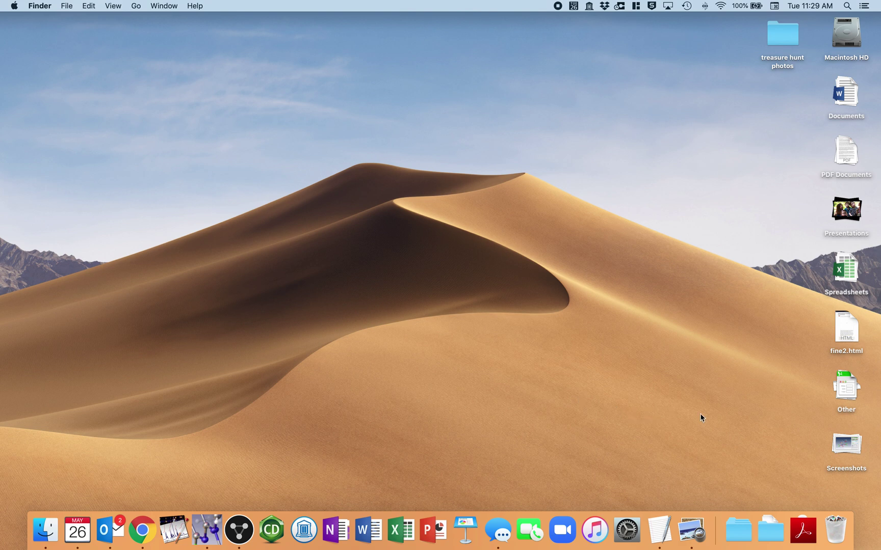
# - Open the Olex2 application's package contents from the Applications folder in Finder
pyautogui.click(803, 530)
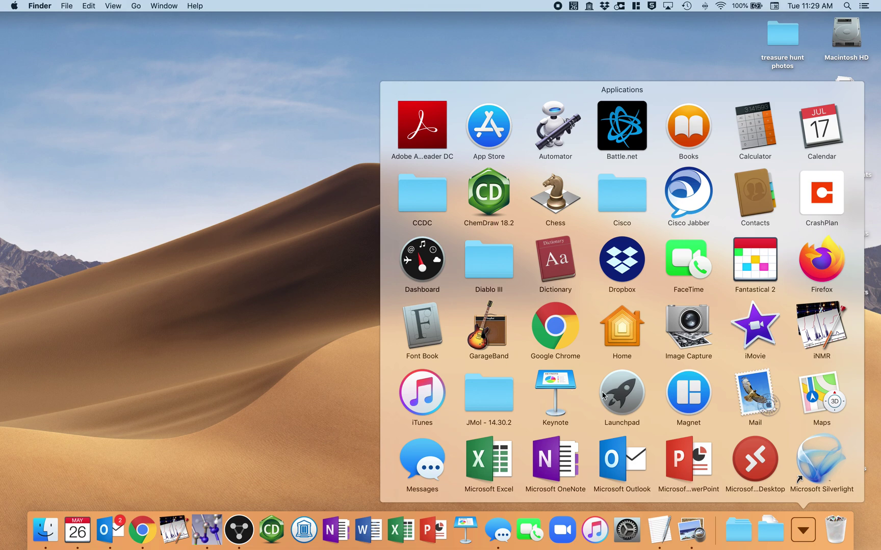
pyautogui.scroll(-3, 603, 395)
pyautogui.scroll(-10, 602, 395)
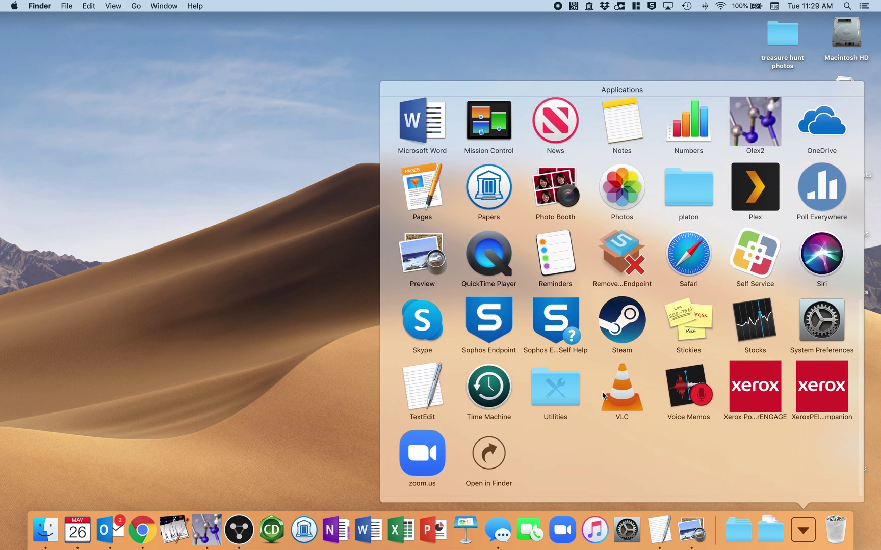
pyautogui.click(489, 460)
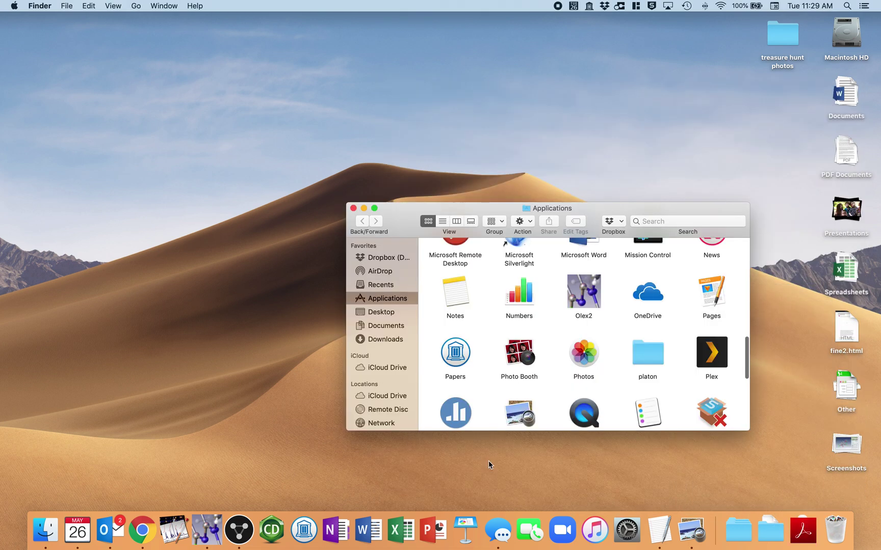
pyautogui.scroll(2, 587, 352)
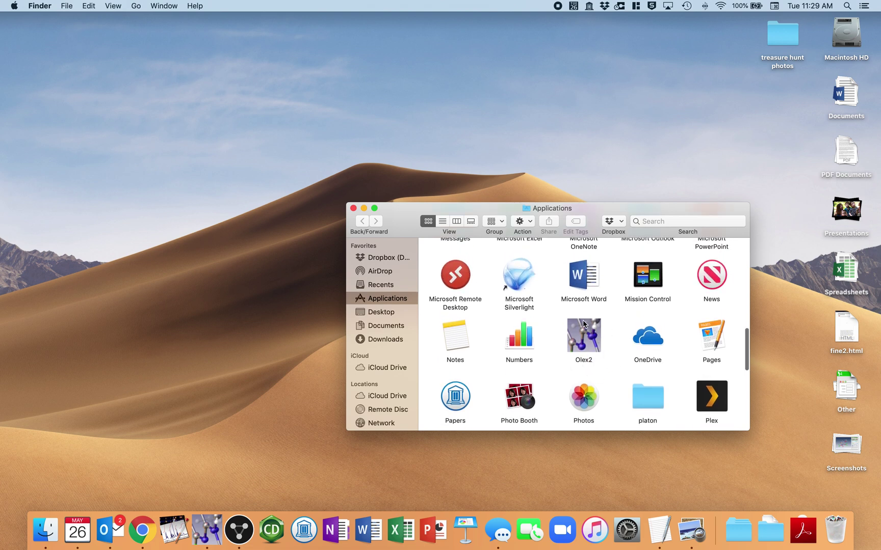
pyautogui.click(584, 332)
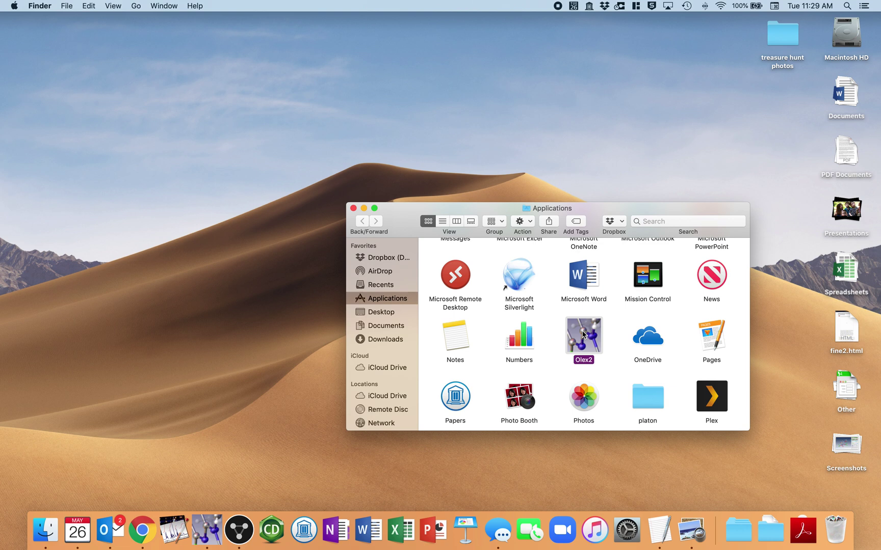
pyautogui.rightClick(584, 334)
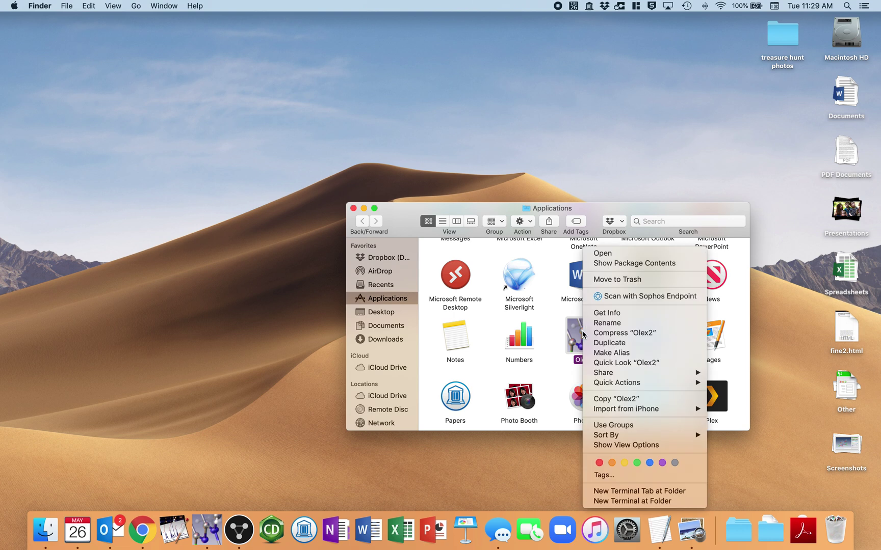
pyautogui.click(657, 264)
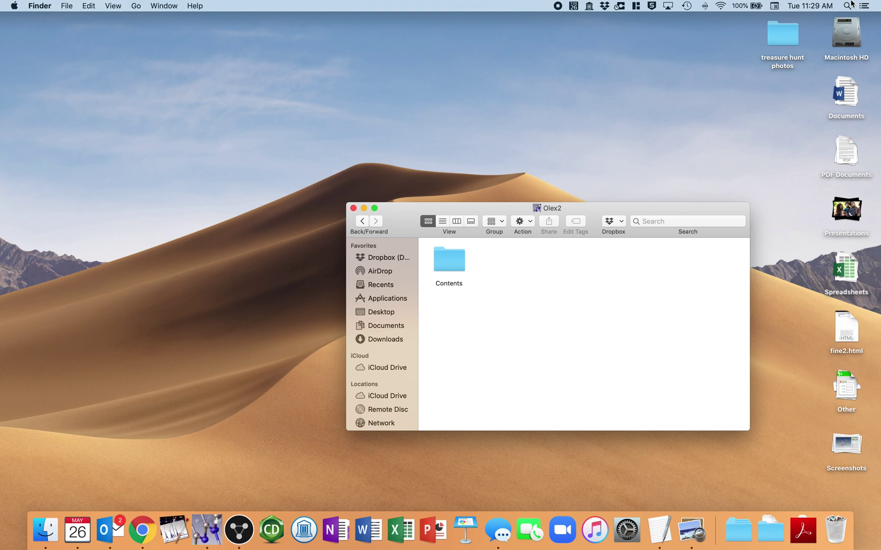
# - Go into the package's Contents folder, then its MacOS folder
pyautogui.doubleClick(452, 269)
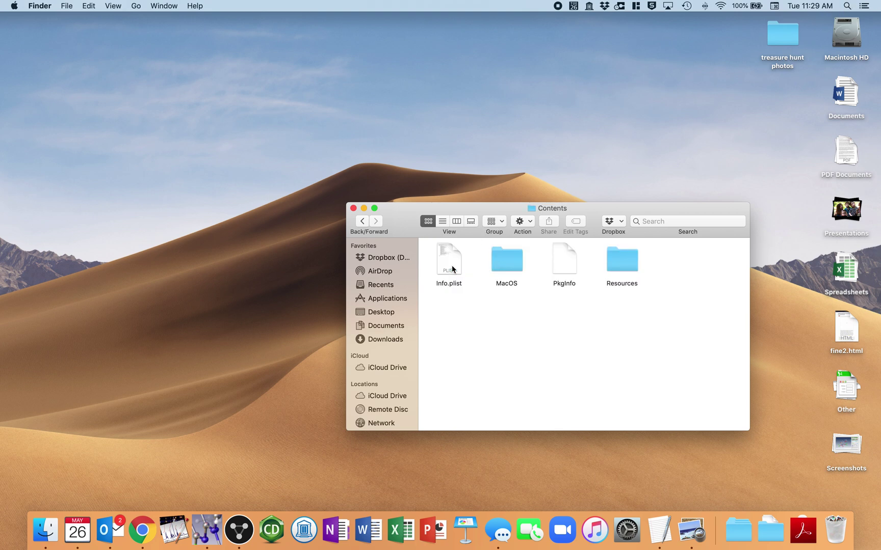
pyautogui.doubleClick(508, 265)
pyautogui.scroll(2, 549, 291)
pyautogui.scroll(10, 547, 291)
pyautogui.scroll(-15, 548, 291)
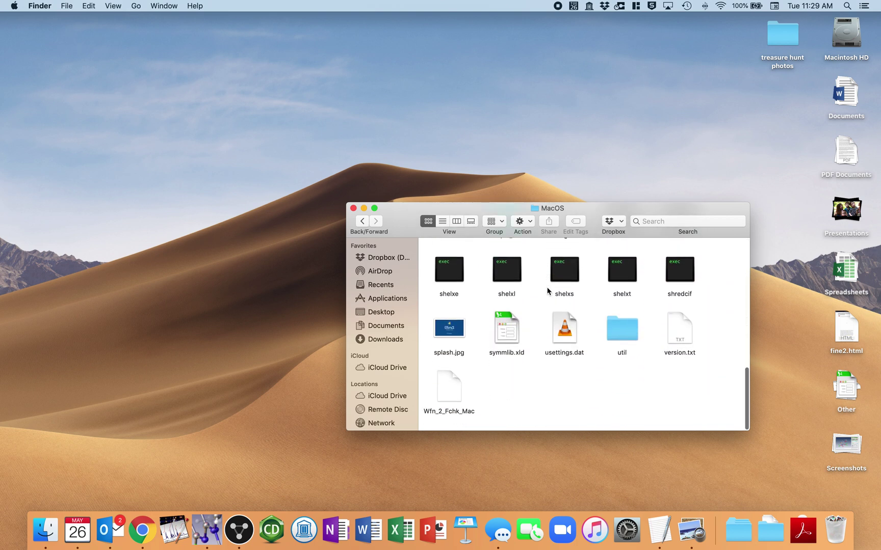
pyautogui.scroll(3, 548, 291)
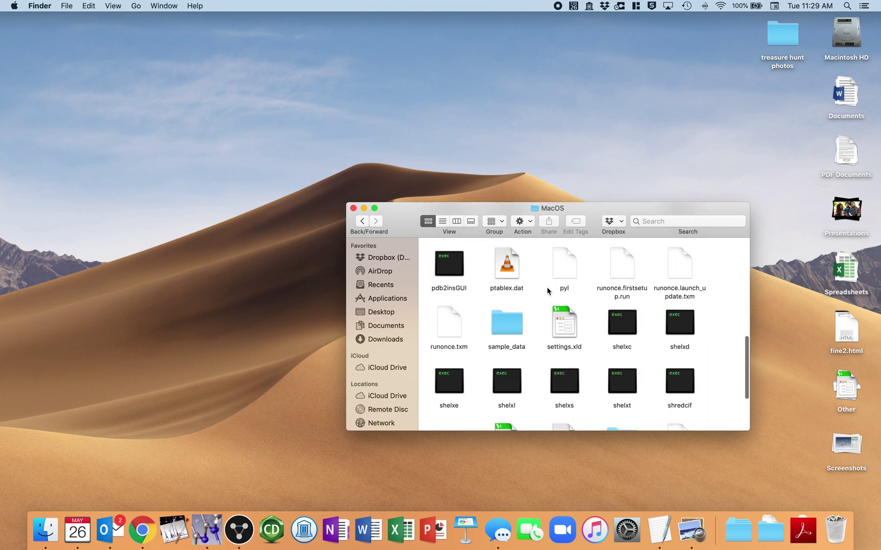
pyautogui.scroll(1, 547, 291)
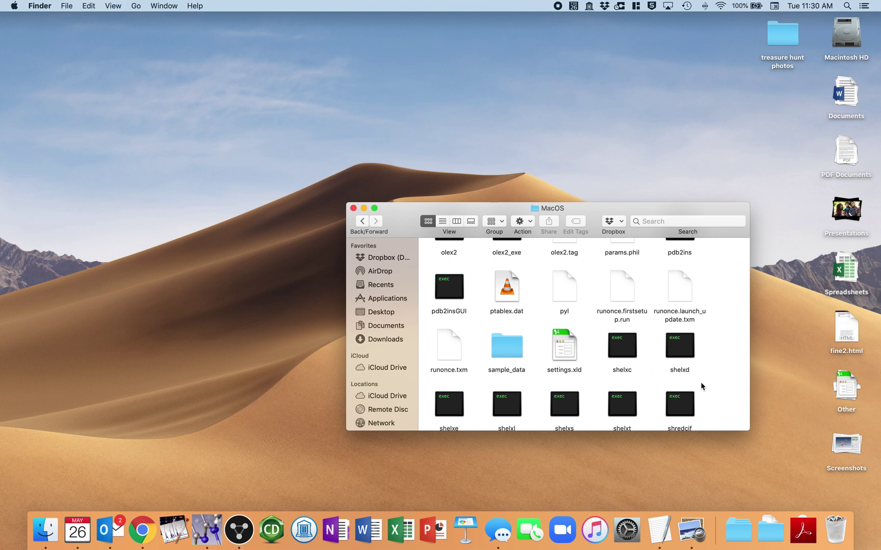
pyautogui.scroll(-1, 701, 387)
# - Point out the shelxc, shelxd, shelxt, shelxs, shelxl, shelxe and shredcif programs
pyautogui.click(621, 336)
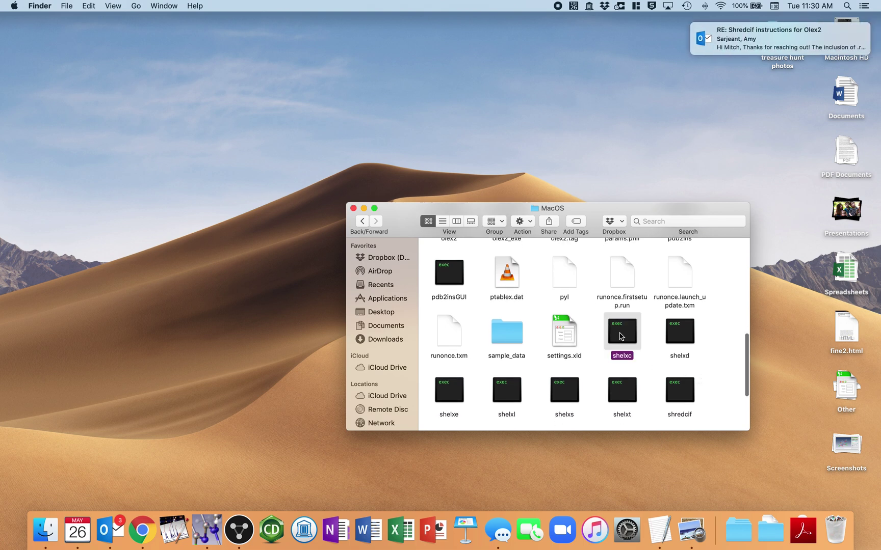
pyautogui.click(672, 334)
pyautogui.click(629, 380)
pyautogui.click(566, 401)
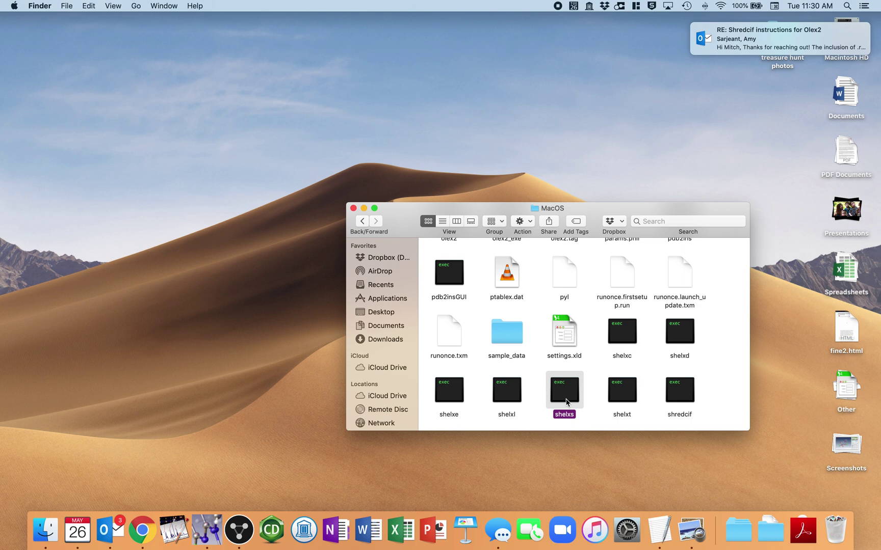
pyautogui.click(526, 395)
pyautogui.click(443, 390)
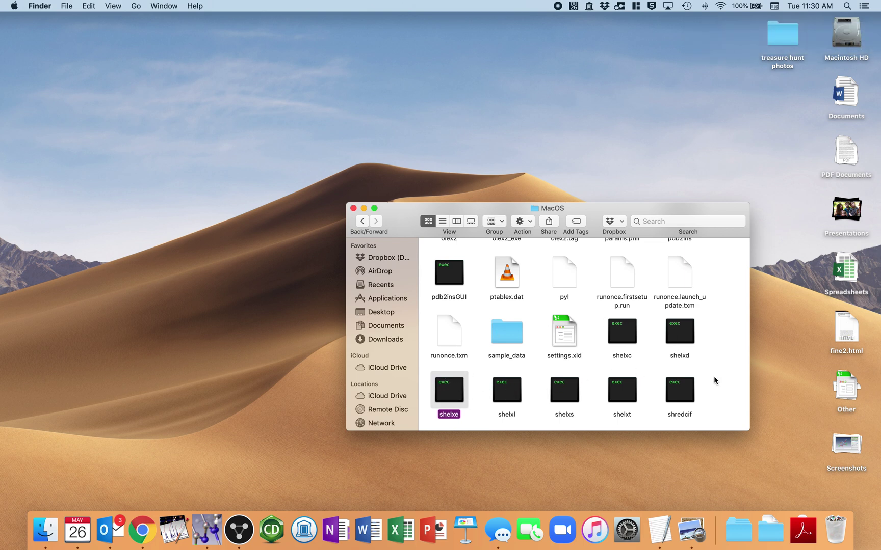
pyautogui.click(687, 392)
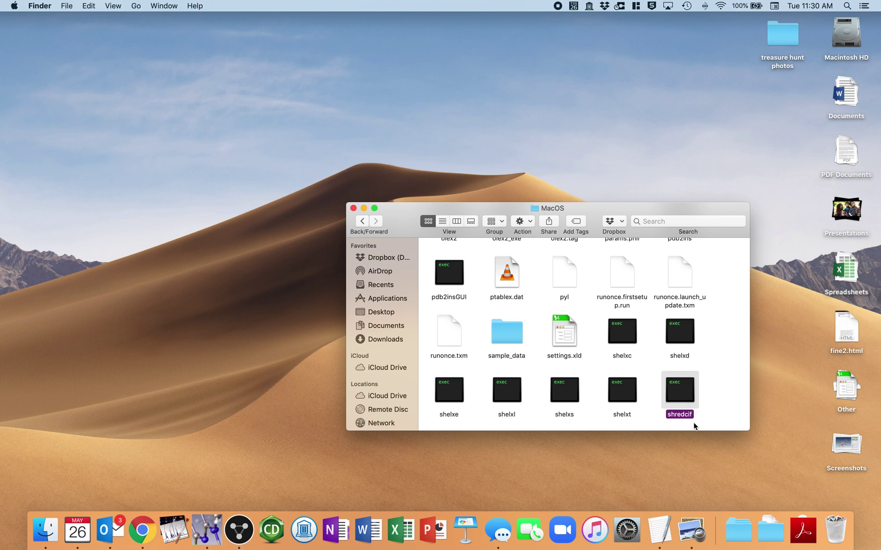
# - Clear the selection and select the macro.xld file
pyautogui.scroll(-3, 710, 379)
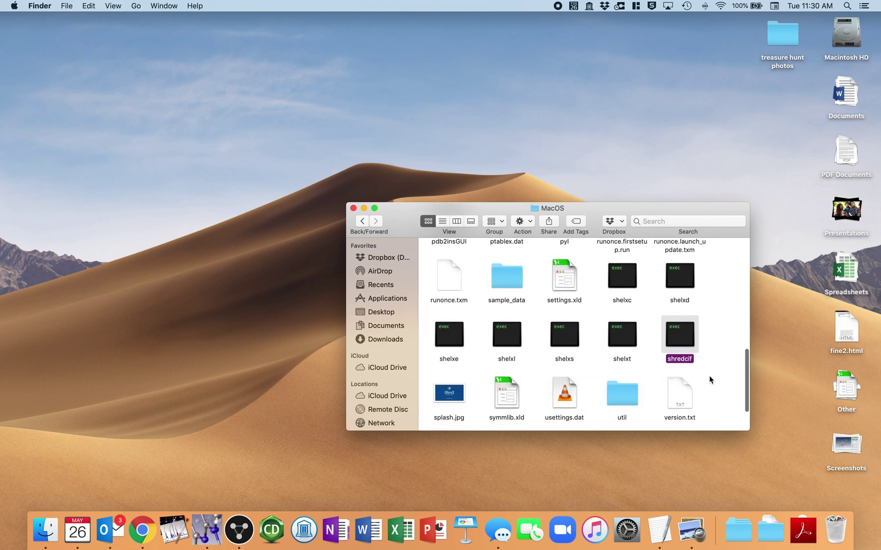
pyautogui.click(716, 331)
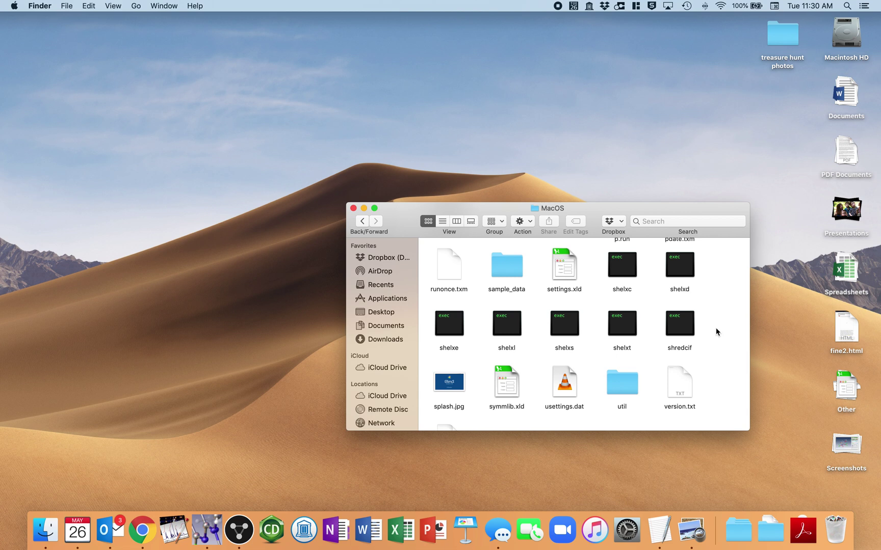
pyautogui.scroll(5, 716, 331)
pyautogui.scroll(2, 715, 331)
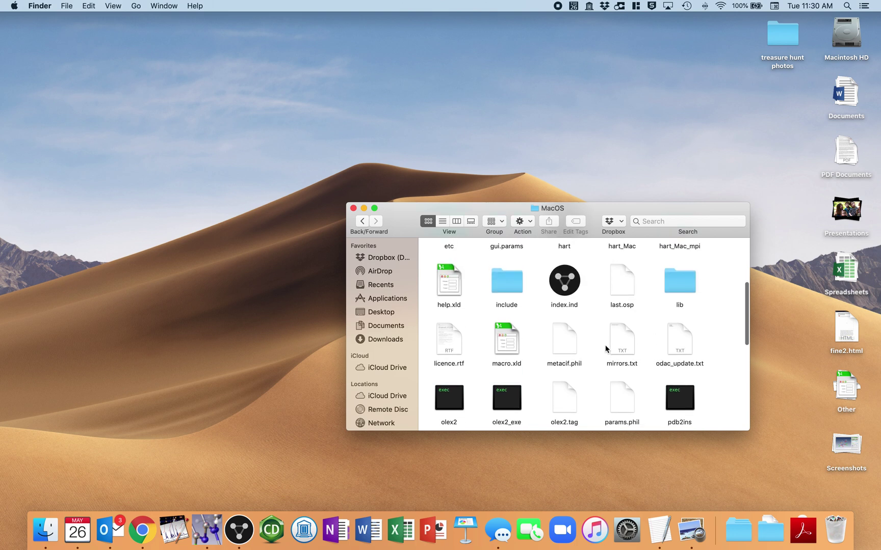
pyautogui.click(502, 342)
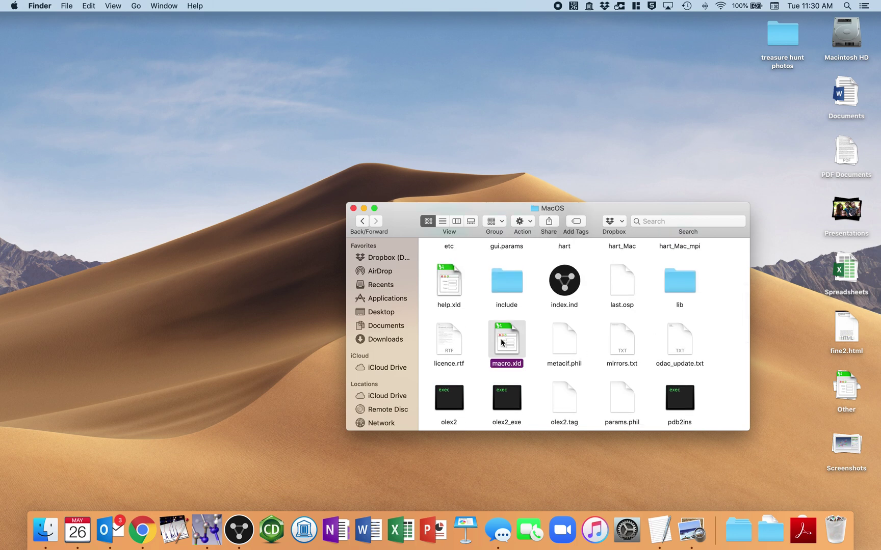
# - Open macro.xld with TextEdit and enlarge its window
pyautogui.rightClick(502, 342)
pyautogui.moveTo(564, 280)
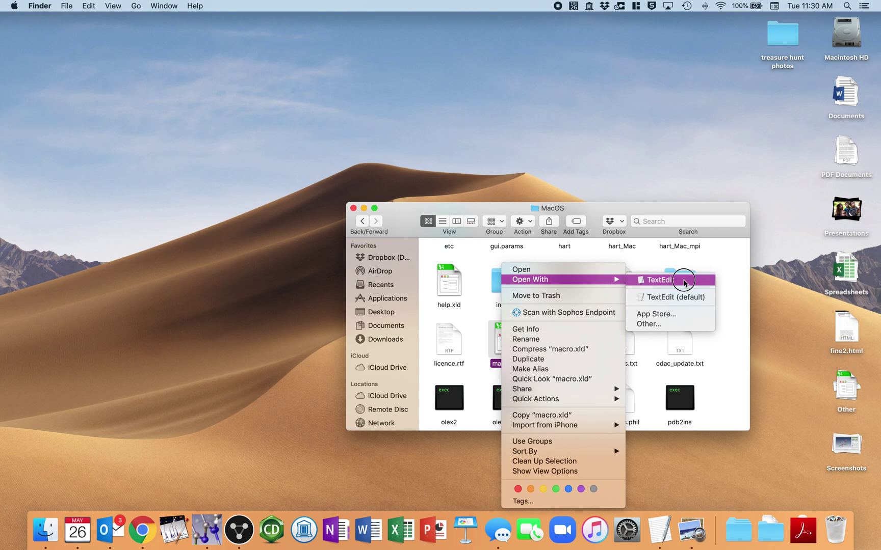
pyautogui.click(684, 283)
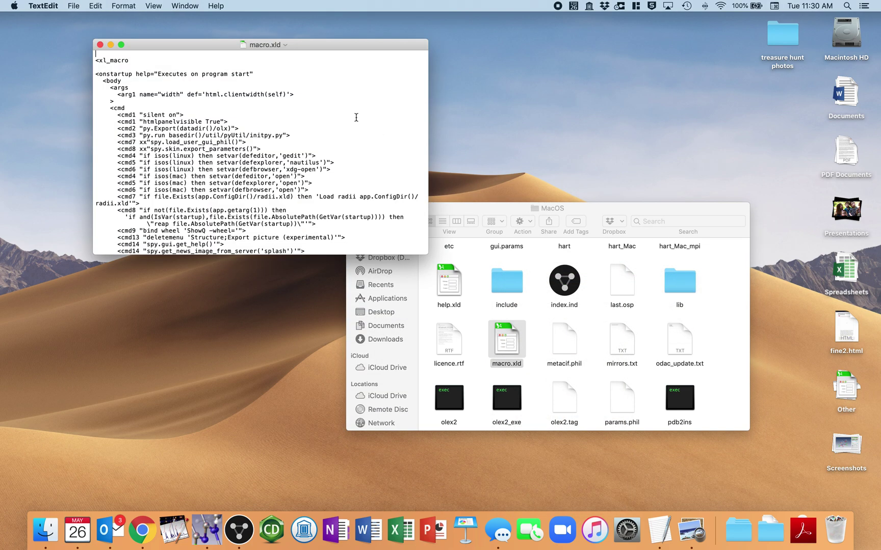
pyautogui.moveTo(344, 47); pyautogui.dragTo(369, 69)
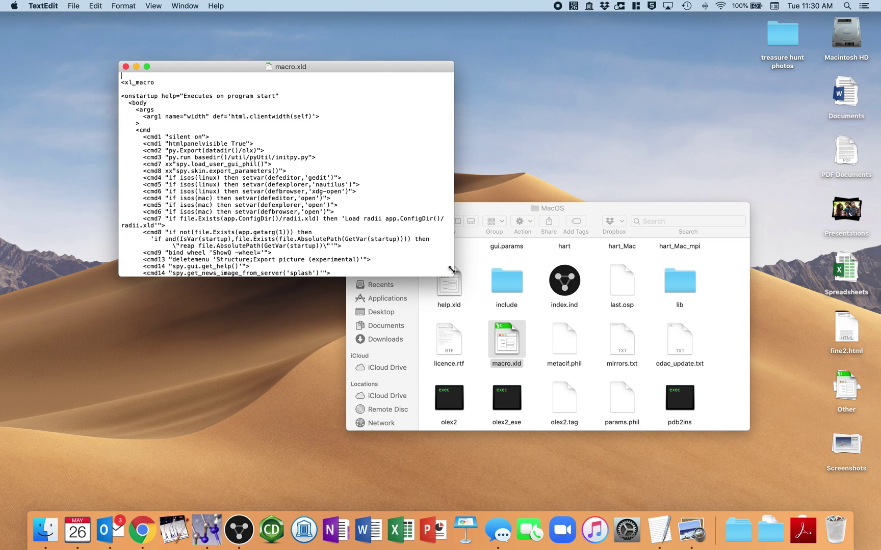
pyautogui.moveTo(448, 271); pyautogui.dragTo(514, 480)
# - Scroll down to the xprep macro and select its whole block
pyautogui.scroll(-10, 445, 369)
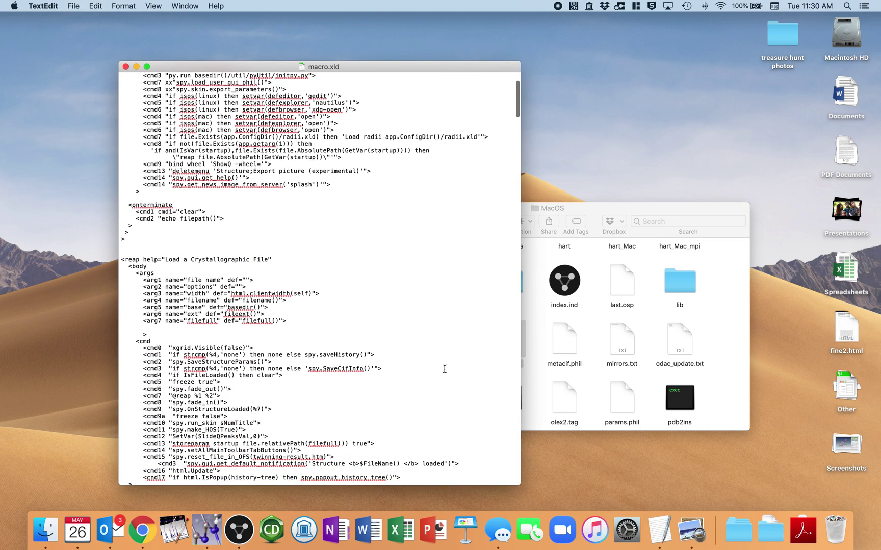
pyautogui.scroll(-20, 444, 369)
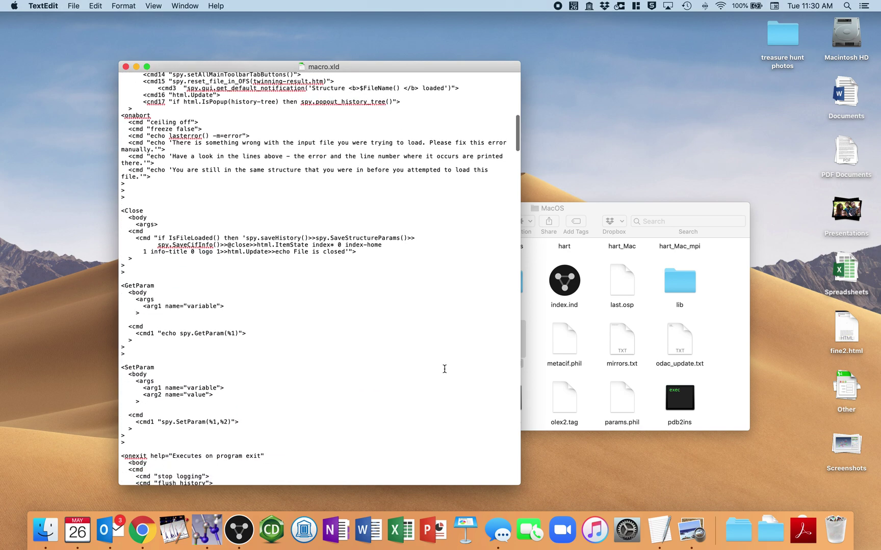
pyautogui.scroll(-14, 445, 369)
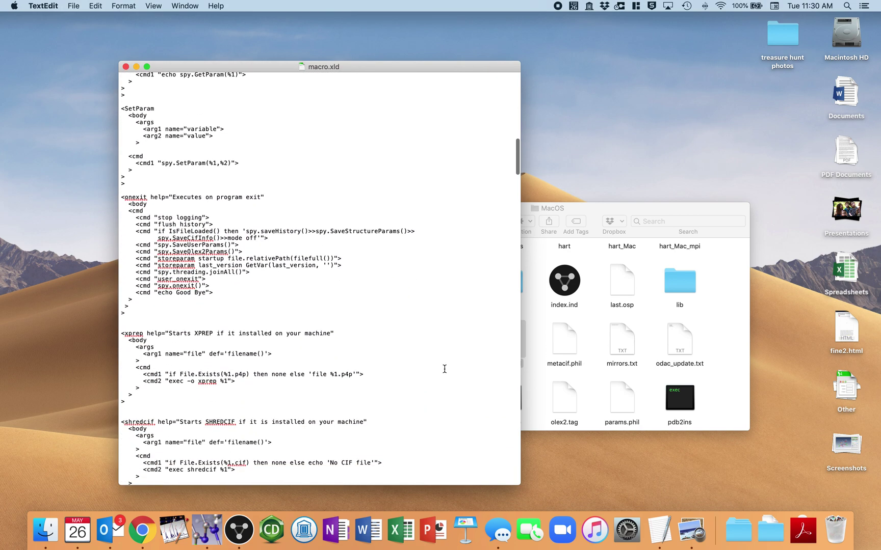
pyautogui.scroll(-6, 445, 369)
pyautogui.scroll(8, 444, 369)
pyautogui.scroll(-6, 445, 369)
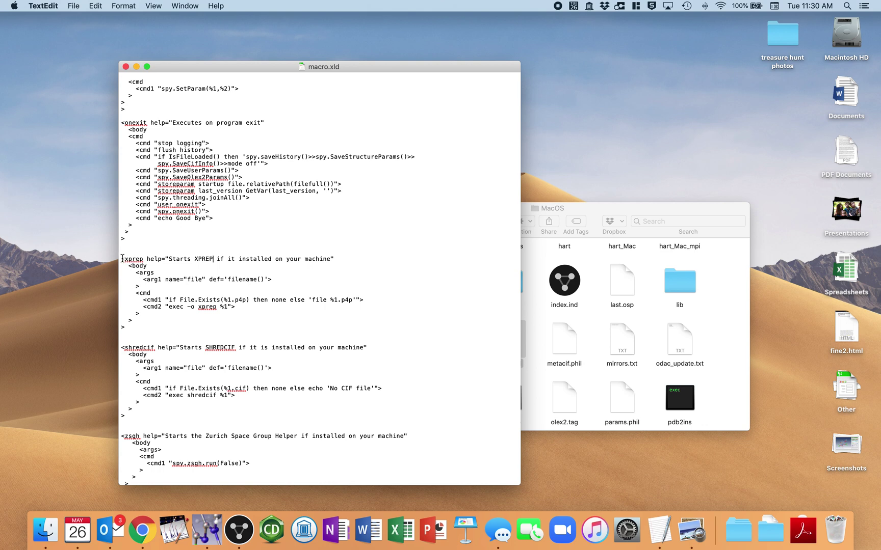
pyautogui.moveTo(122, 258); pyautogui.dragTo(136, 329)
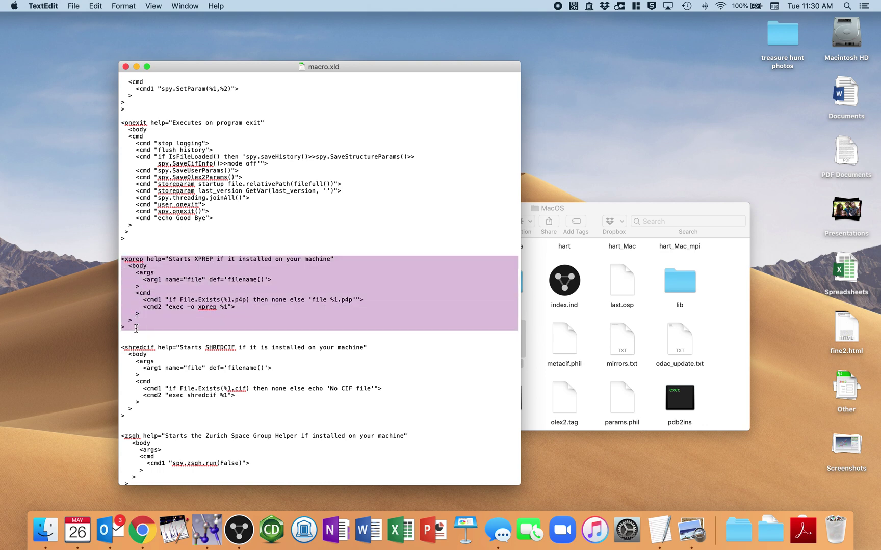
pyautogui.click(154, 353)
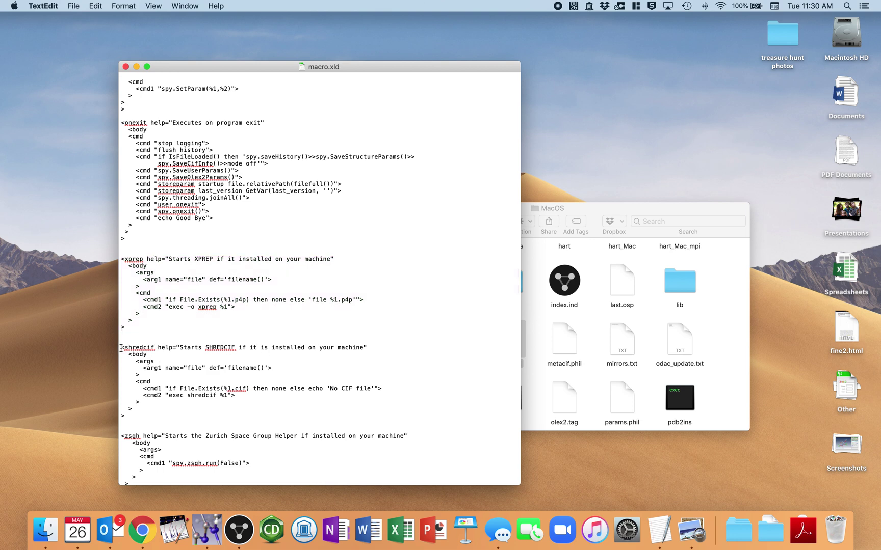
pyautogui.moveTo(121, 349); pyautogui.dragTo(137, 418)
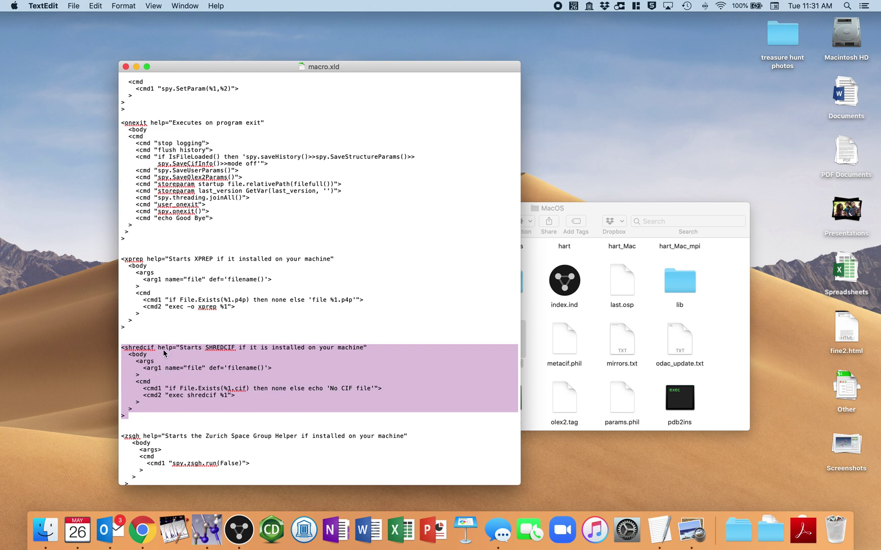
pyautogui.click(189, 340)
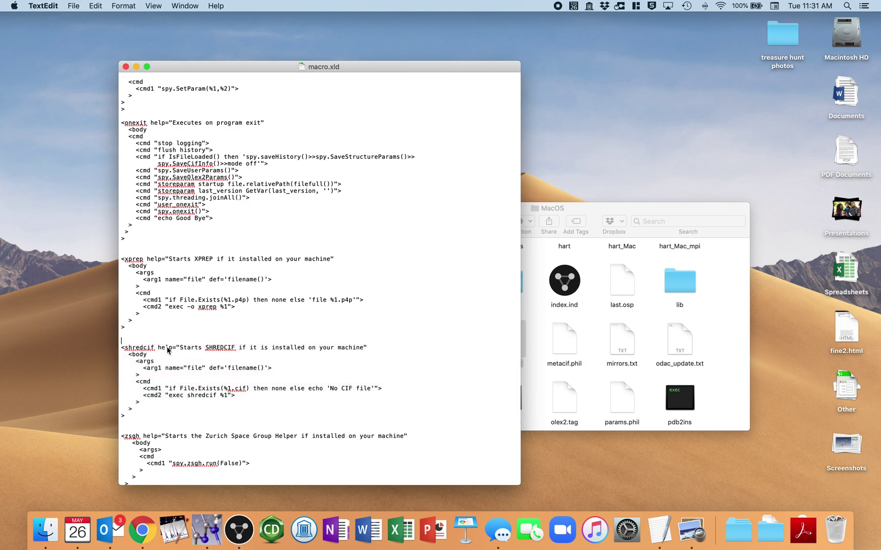
pyautogui.tripleClick(124, 350)
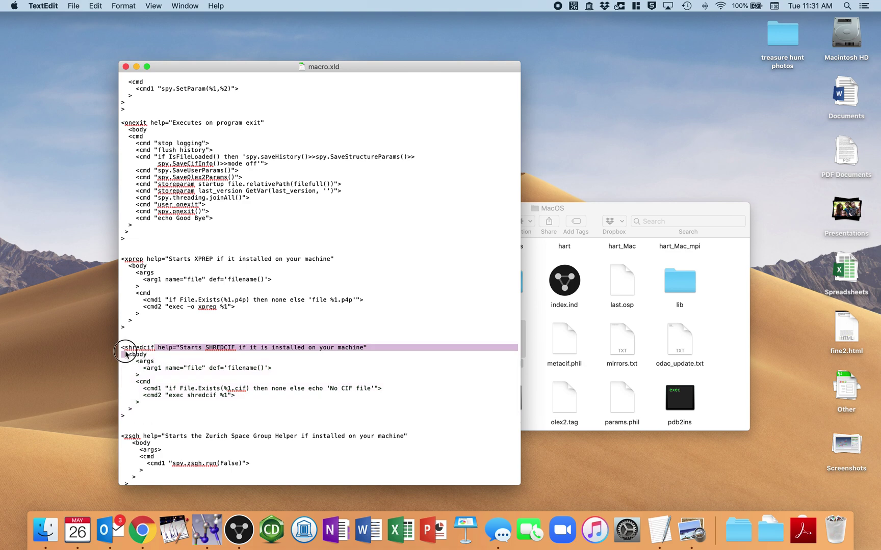
pyautogui.doubleClick(126, 351)
pyautogui.click(189, 341)
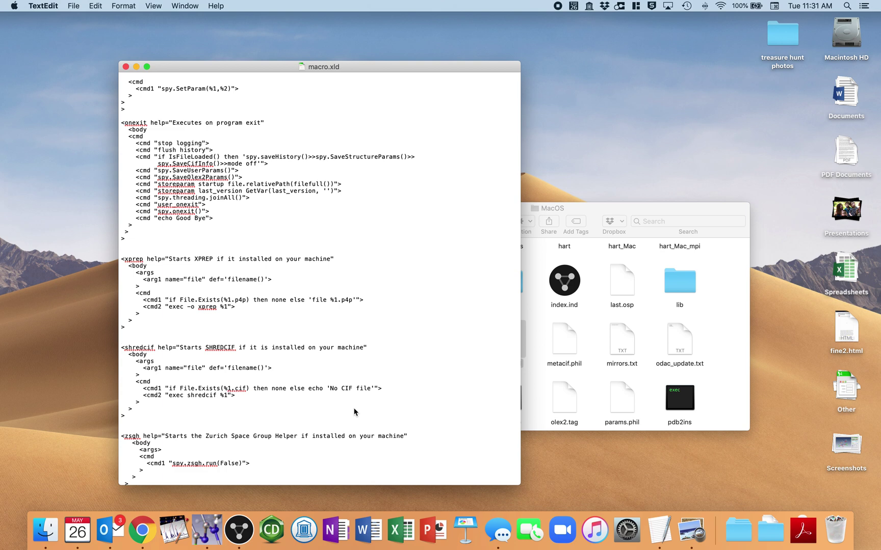
# - Close macro.xld and the MacOS window, then return to Olex2's molecule view
pyautogui.click(126, 68)
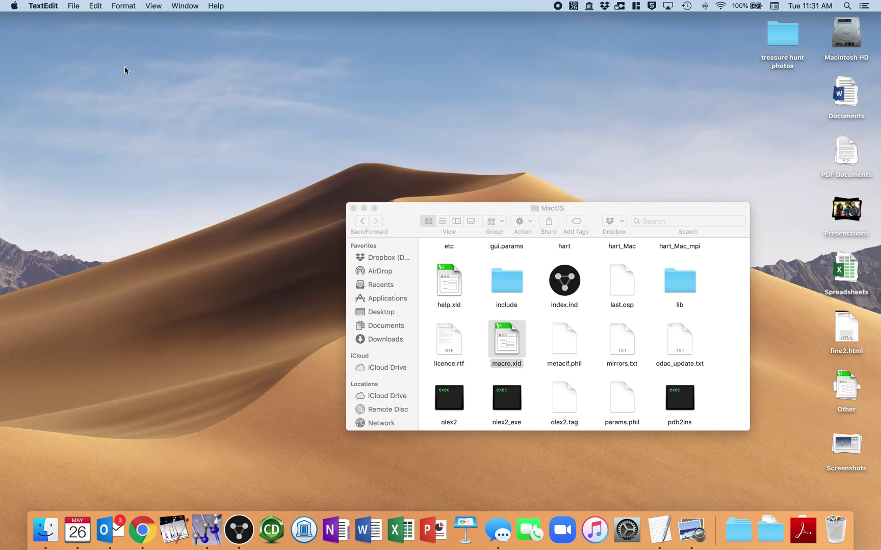
pyautogui.click(354, 207)
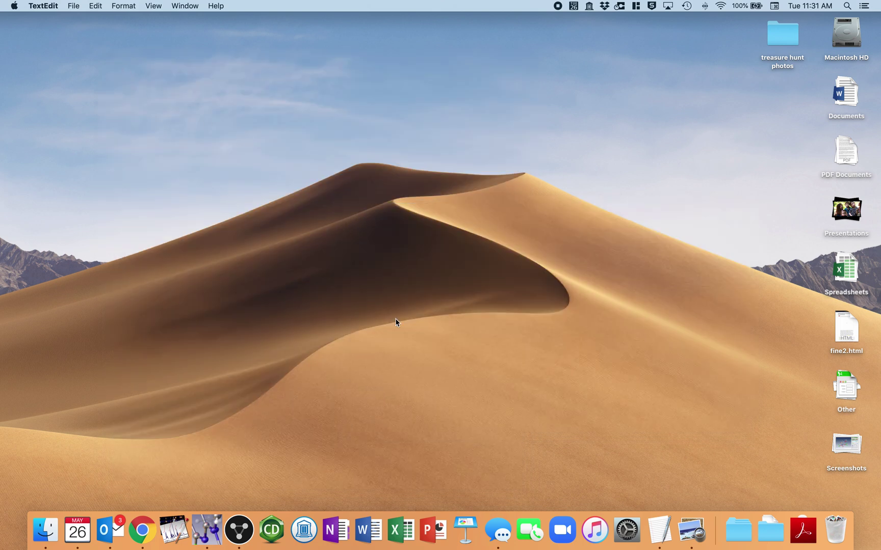
pyautogui.click(428, 328)
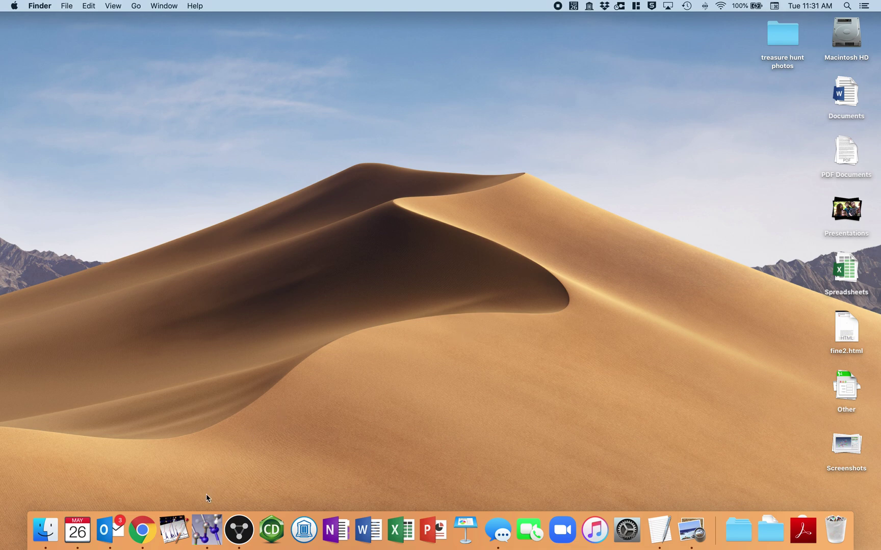
pyautogui.click(206, 535)
pyautogui.moveTo(284, 162); pyautogui.dragTo(343, 156)
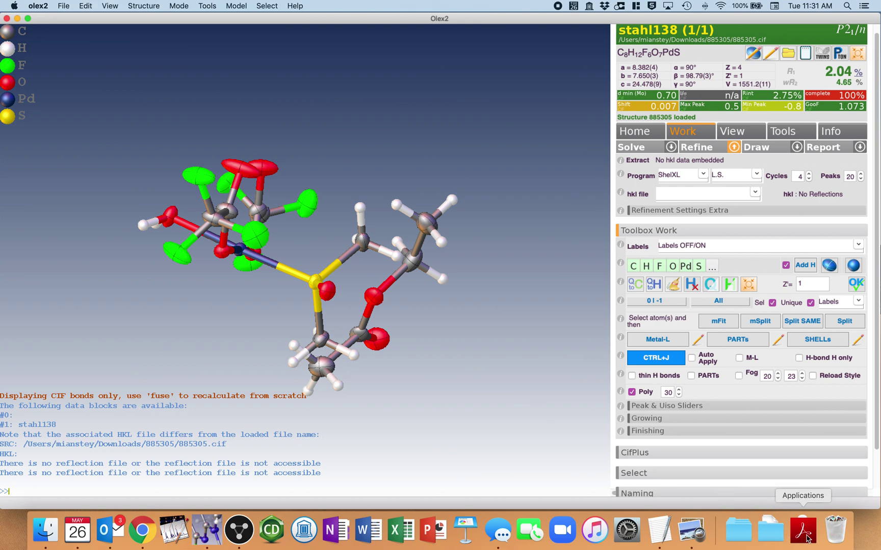
# - Open Downloads > 1976744 and select the previously extracted files and olex2 folder
pyautogui.click(773, 538)
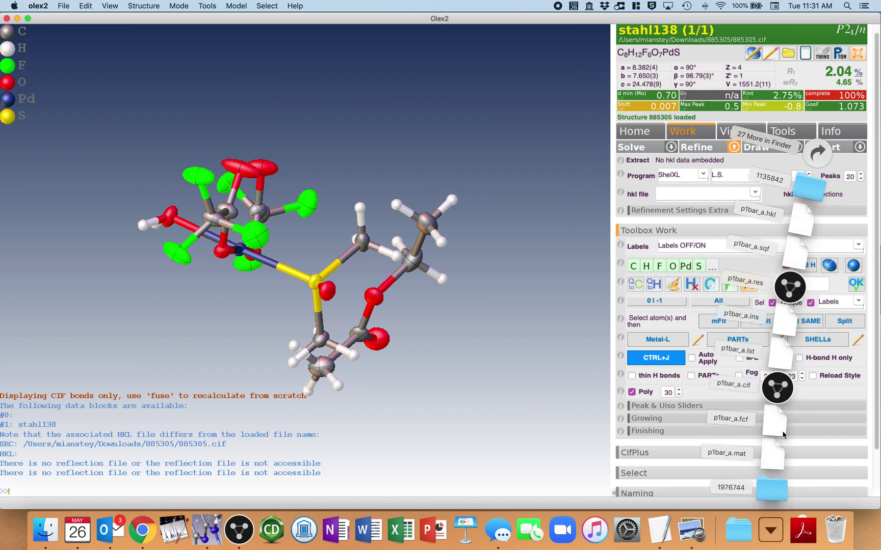
pyautogui.click(817, 152)
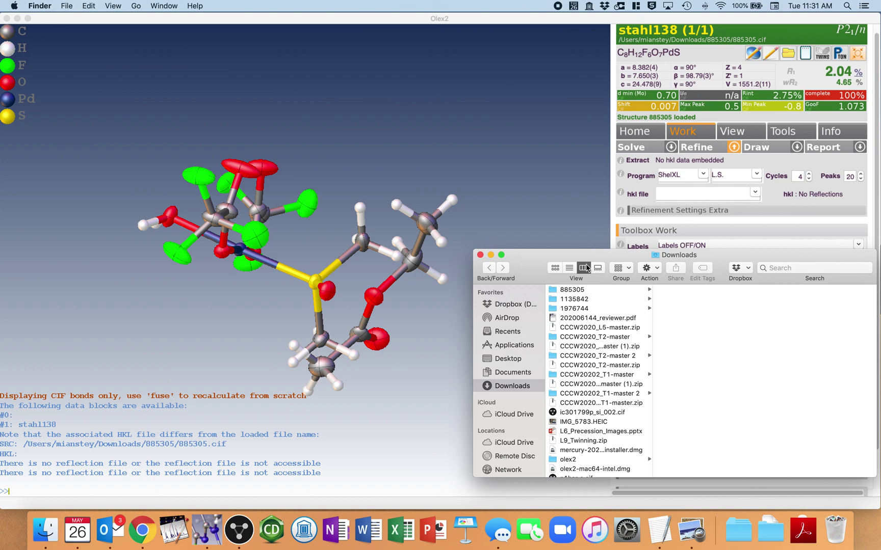
pyautogui.moveTo(708, 263); pyautogui.dragTo(564, 245)
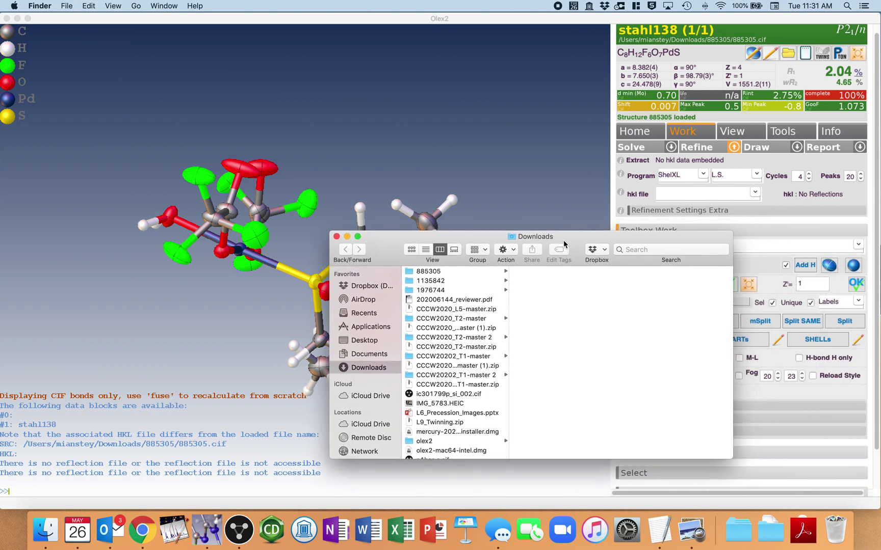
pyautogui.click(442, 292)
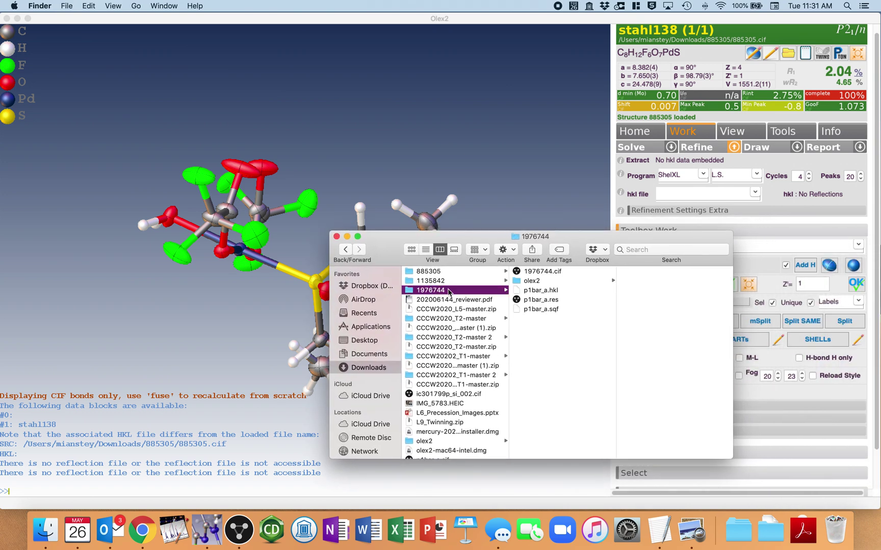
pyautogui.moveTo(569, 328); pyautogui.dragTo(840, 532)
pyautogui.moveTo(562, 244); pyautogui.dragTo(541, 256)
# - Drag 1976744.cif onto the Olex2 window to load the p1bar_a structure
pyautogui.click(514, 287)
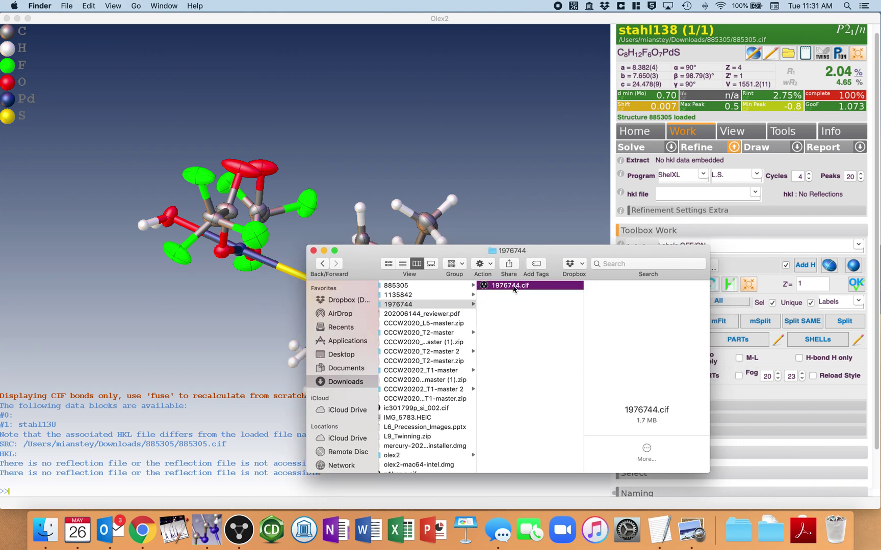
pyautogui.moveTo(513, 286); pyautogui.dragTo(376, 196)
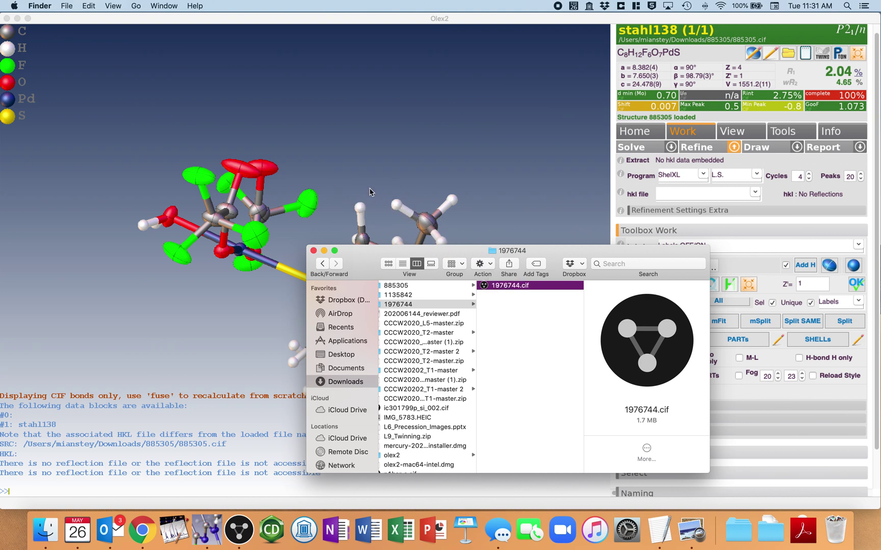
pyautogui.click(315, 124)
pyautogui.moveTo(306, 188); pyautogui.dragTo(269, 240)
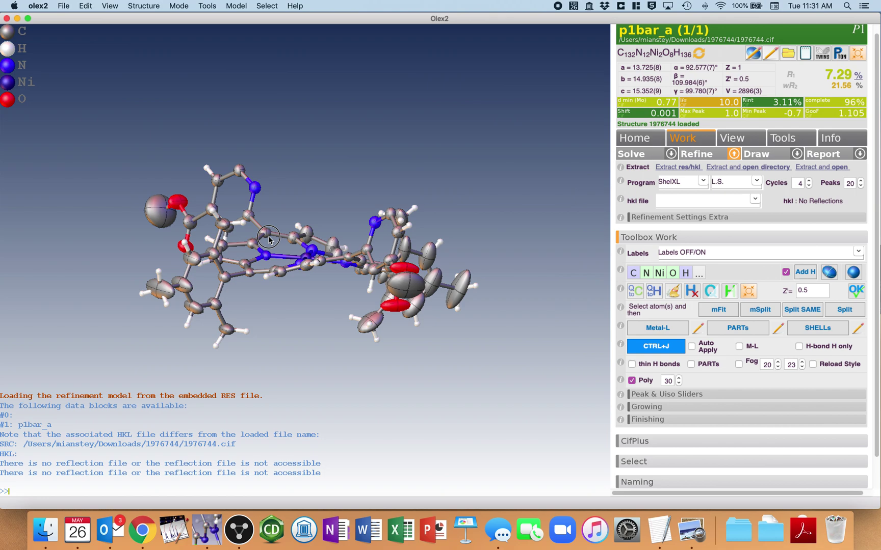
# - Grow p1bar_a into the full dimer, rotate it, then choose the extract option
pyautogui.write('ow')
pyautogui.press('Return')
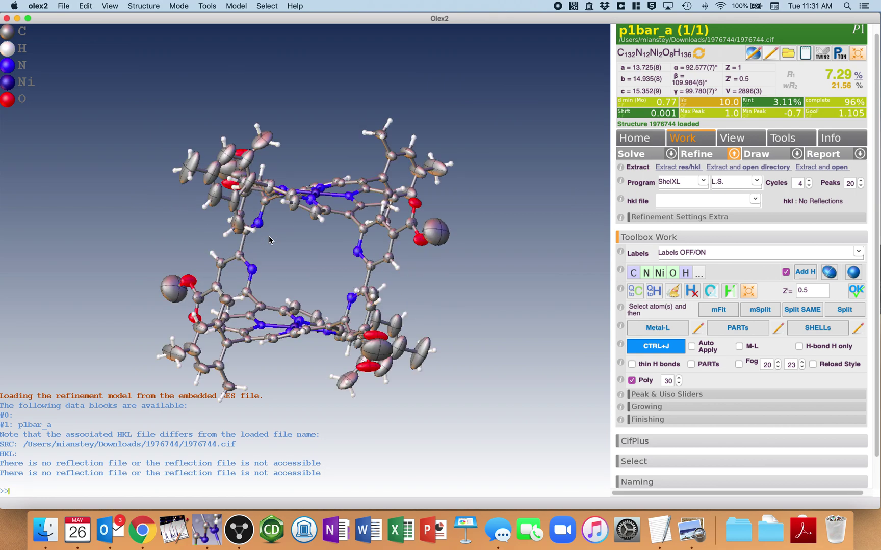
pyautogui.moveTo(237, 248); pyautogui.dragTo(275, 251)
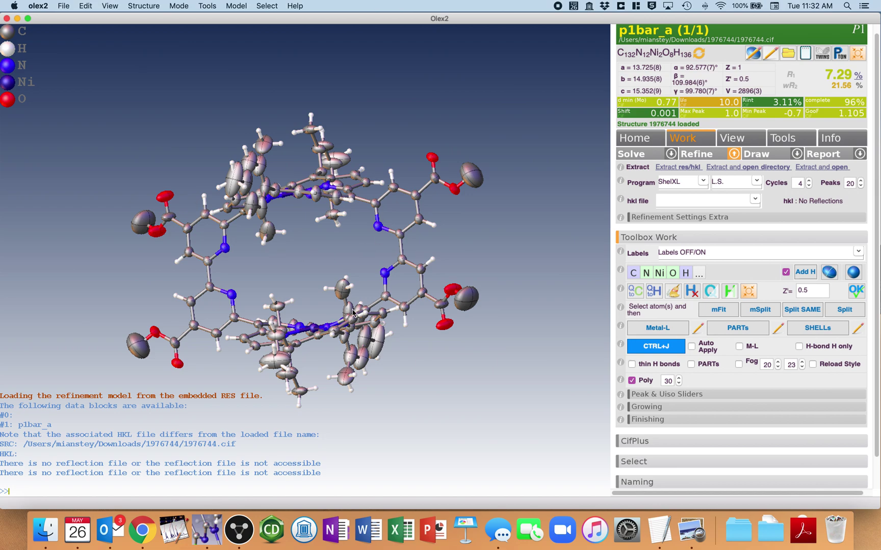
pyautogui.moveTo(449, 222); pyautogui.dragTo(289, 259)
pyautogui.moveTo(383, 259); pyautogui.dragTo(436, 250)
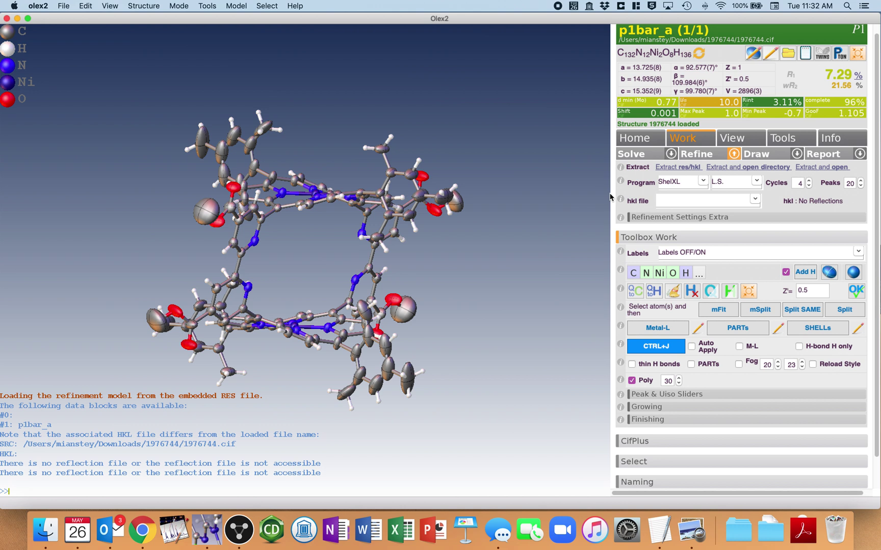
pyautogui.doubleClick(637, 167)
pyautogui.click(672, 169)
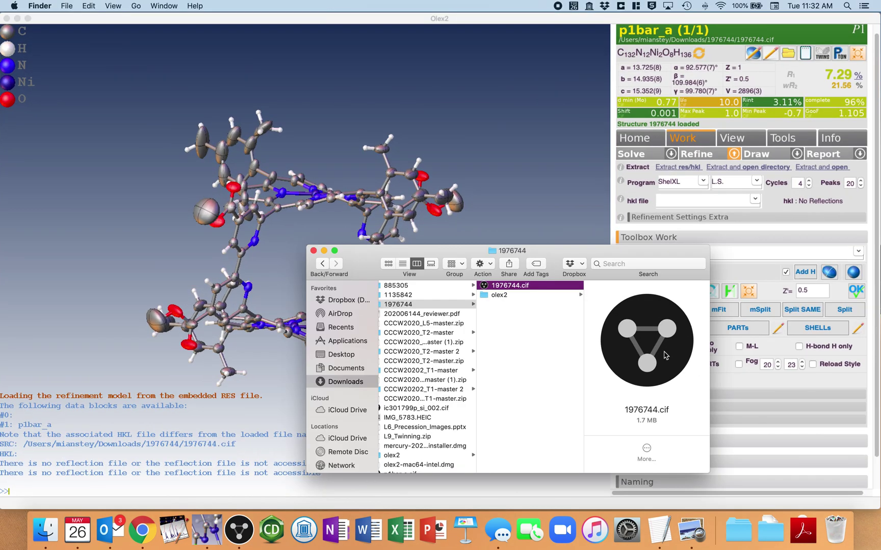
# - Check the olex2 subfolder in the 1976744 folder and move the window aside
pyautogui.click(502, 296)
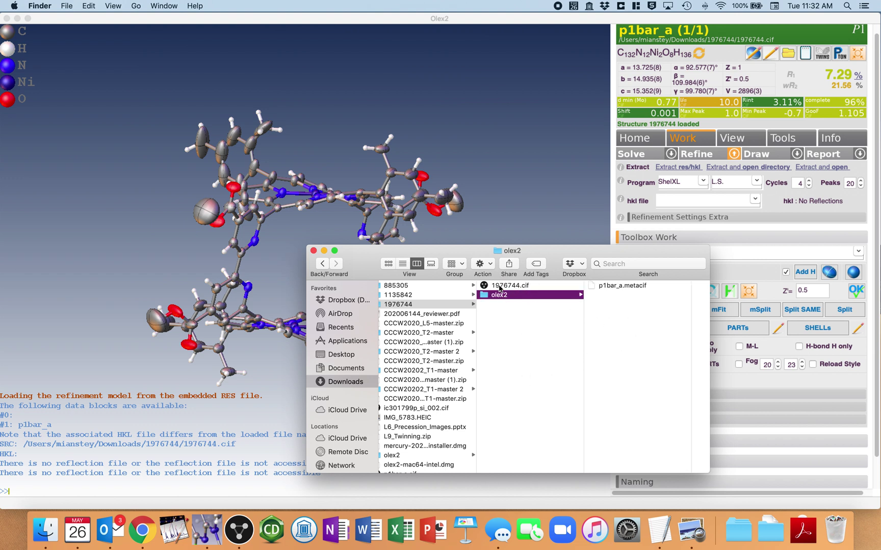
pyautogui.click(500, 287)
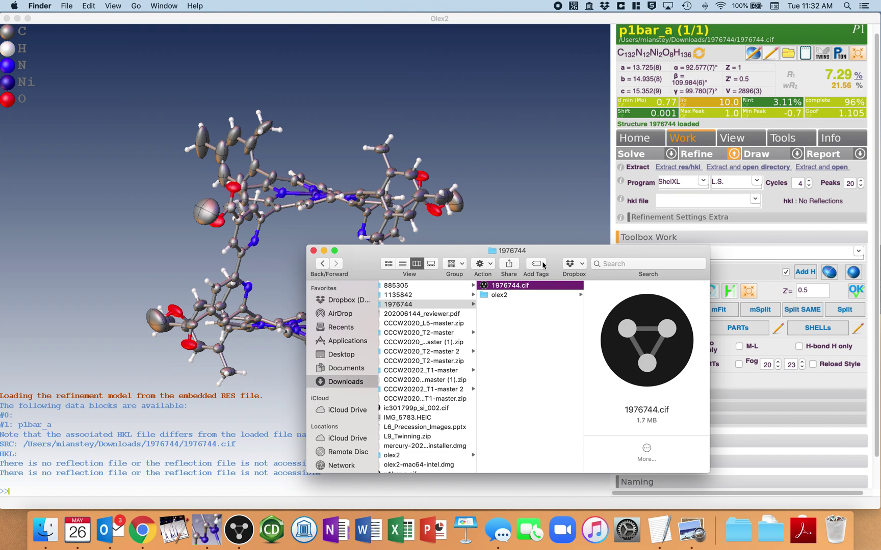
pyautogui.moveTo(562, 255); pyautogui.dragTo(744, 253)
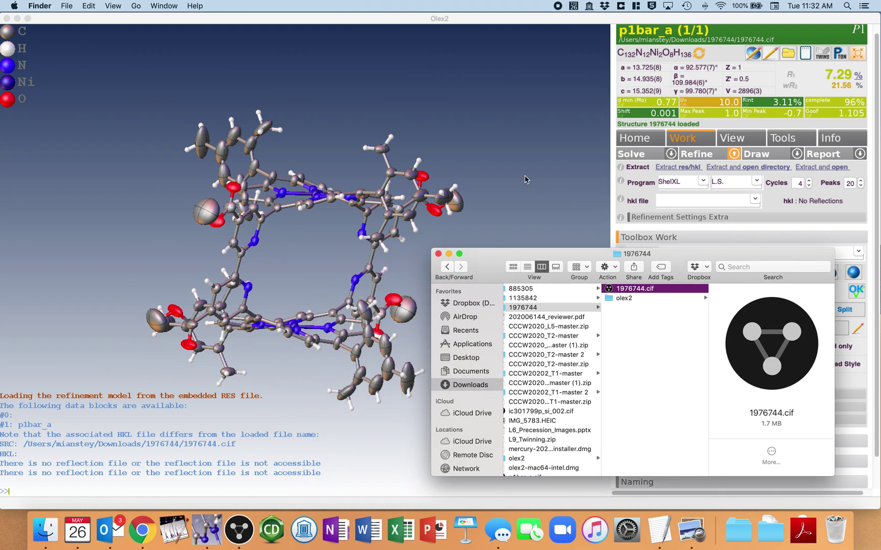
# - Extract res/hkl in Olex2 and check that p1bar_a.hkl, .res and .sqf appear in 1976744
pyautogui.click(525, 179)
pyautogui.click(677, 168)
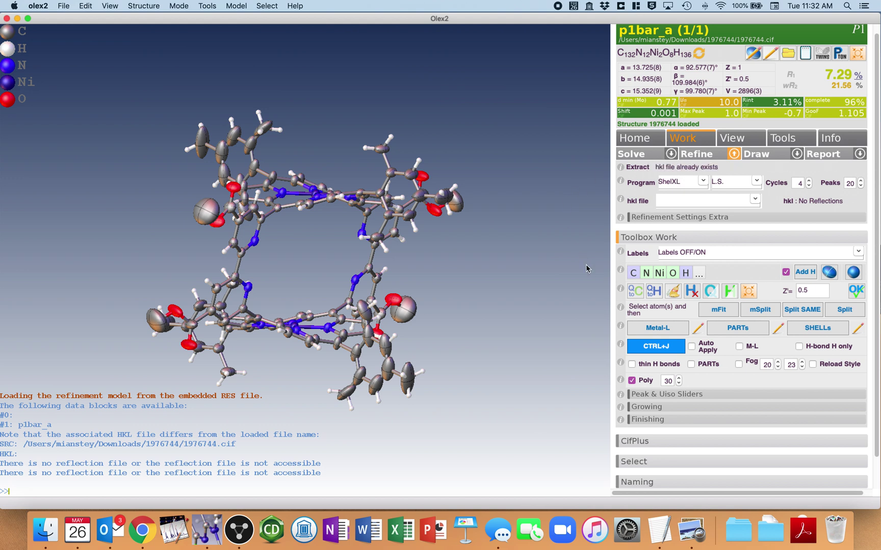
pyautogui.hotkey('ctrl', 'Up')
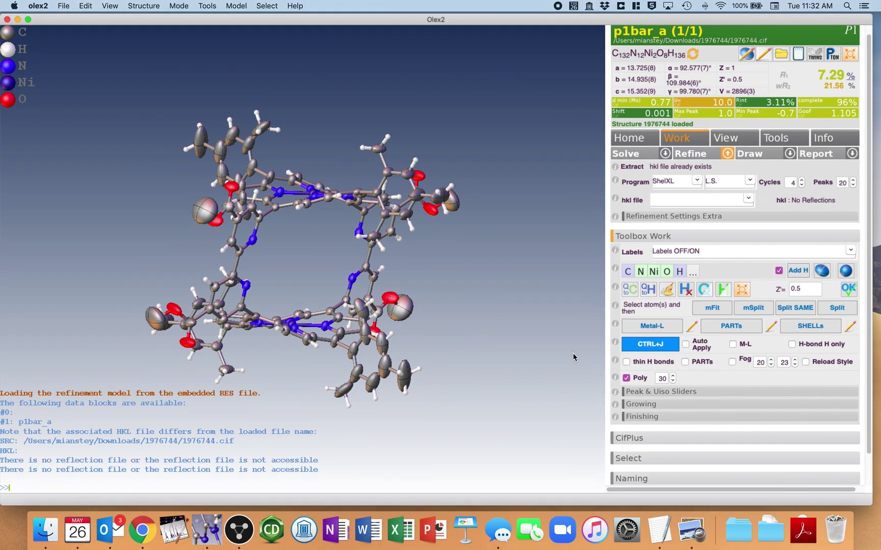
pyautogui.click(752, 397)
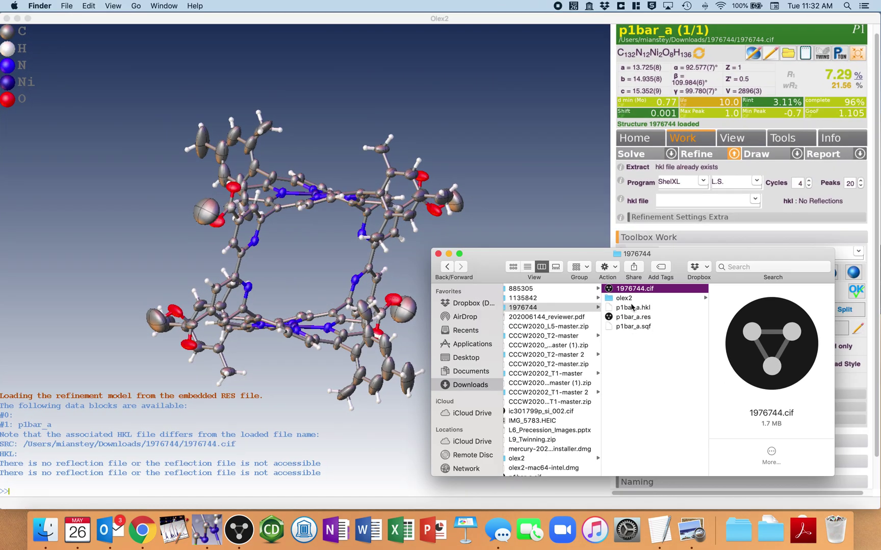